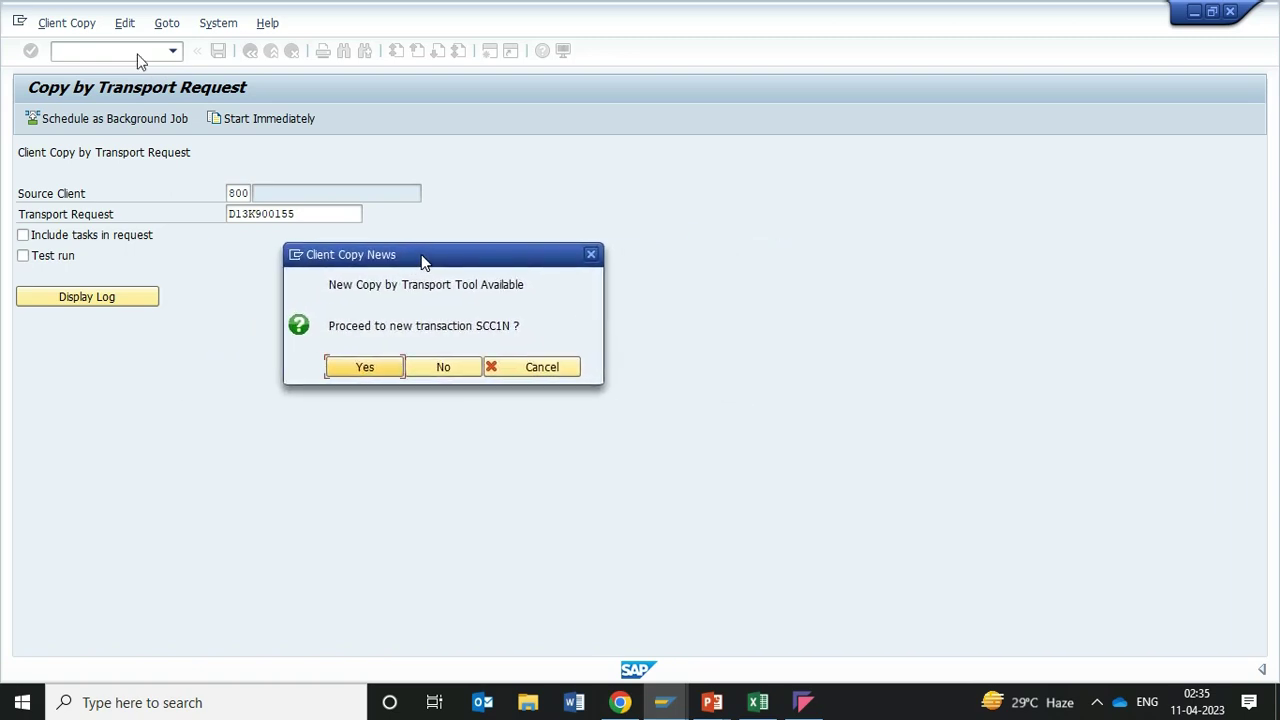
Read the notice about the new copy by transport tool and decline proceeding to transaction SCC1N
left_click(329, 291)
left_click_drag(329, 291, 529, 287)
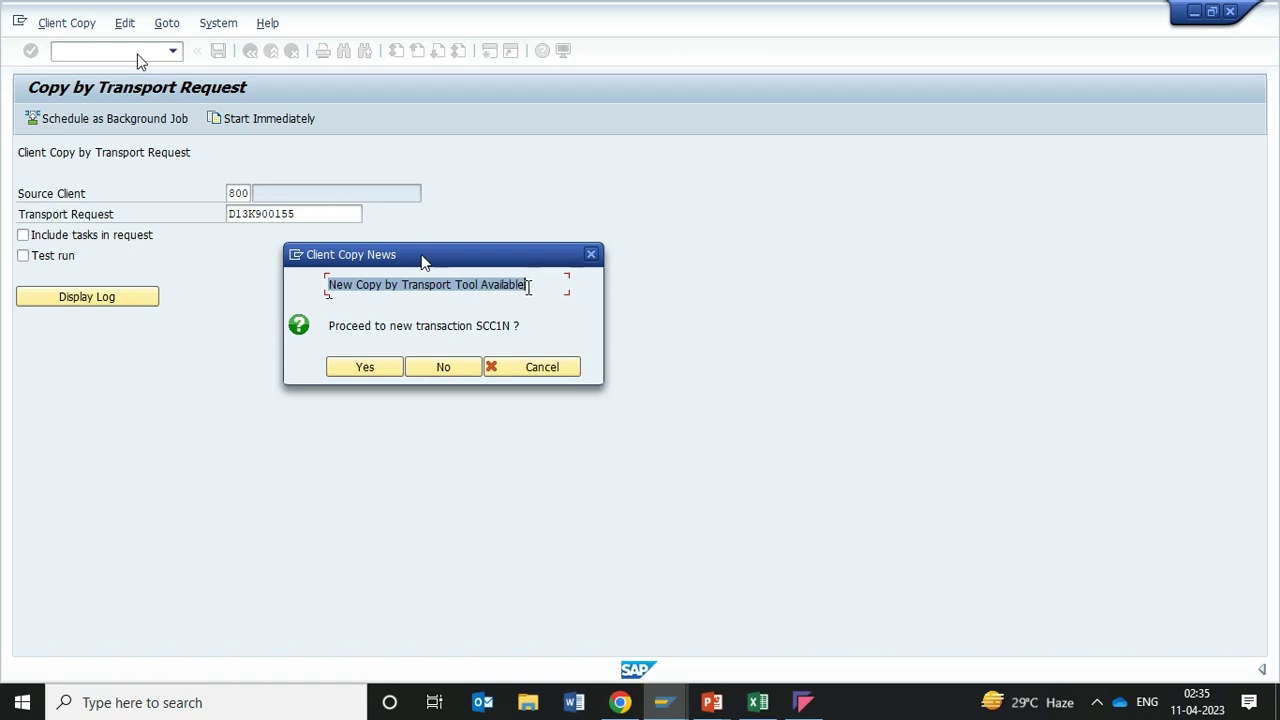
left_click(529, 287)
left_click_drag(329, 327, 517, 330)
left_click(517, 330)
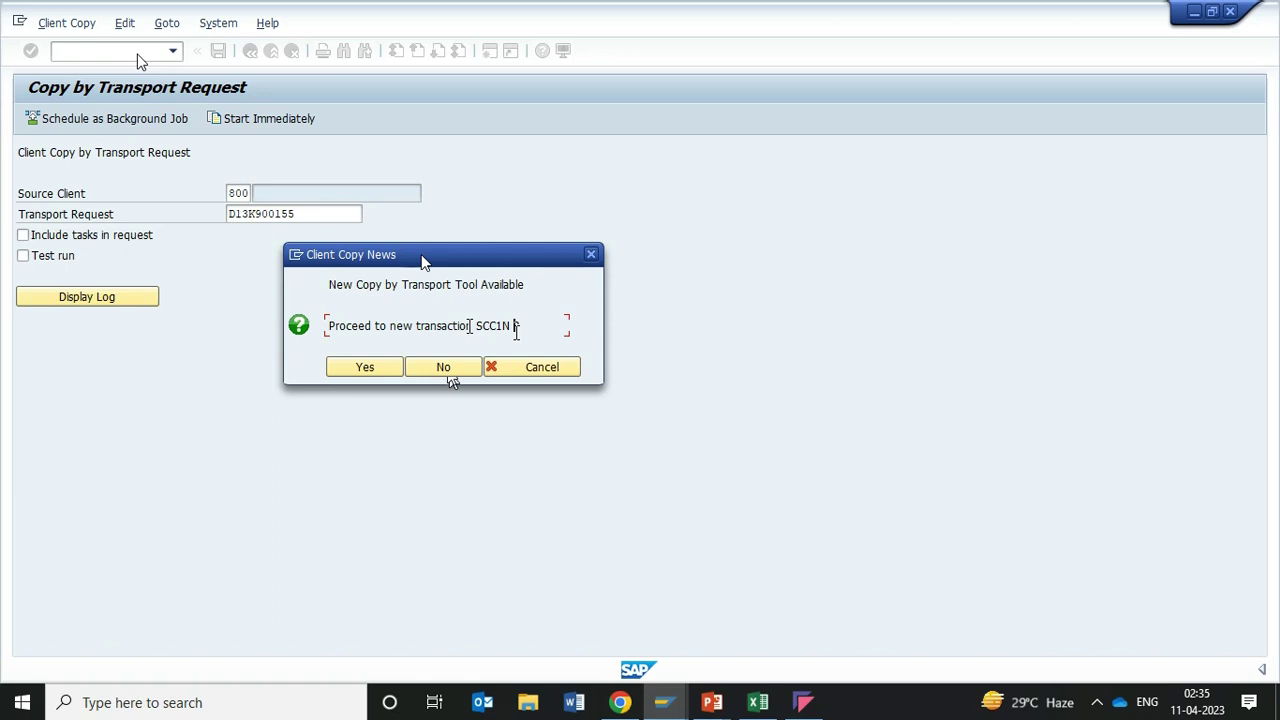
left_click(443, 368)
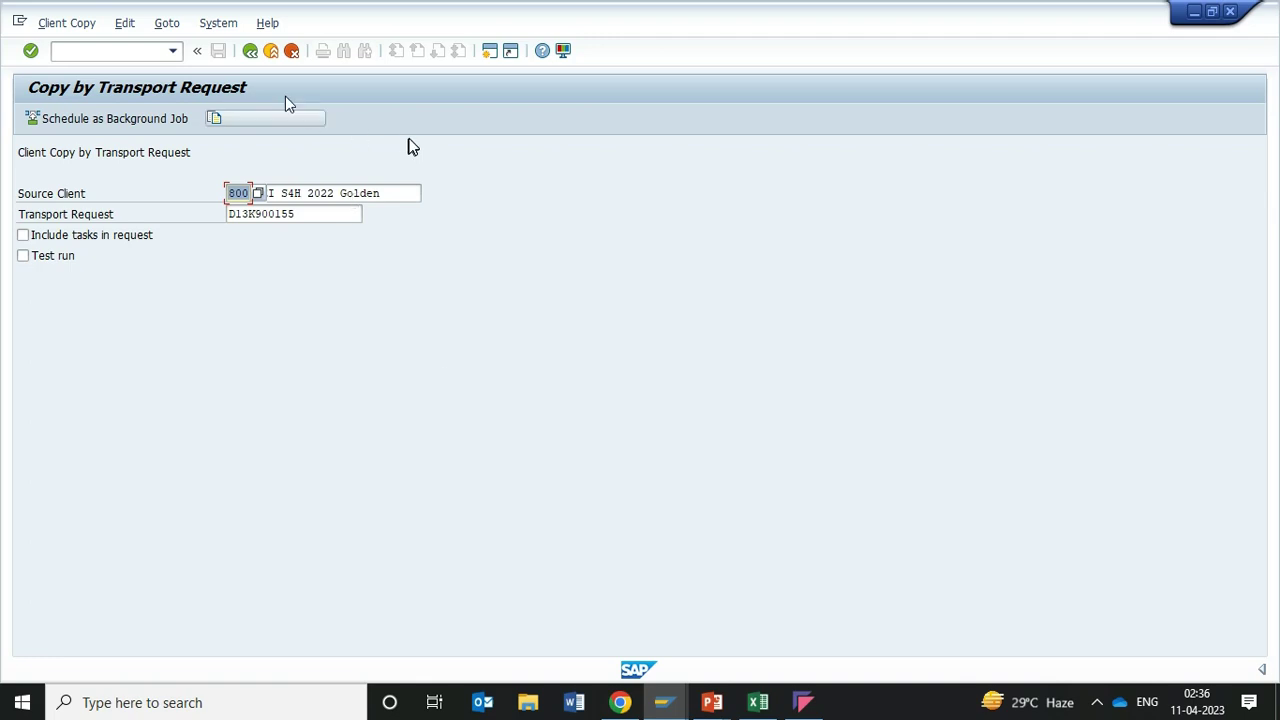
Leave the old Copy by Transport Request transaction and open transaction SCC1N
left_click(251, 52)
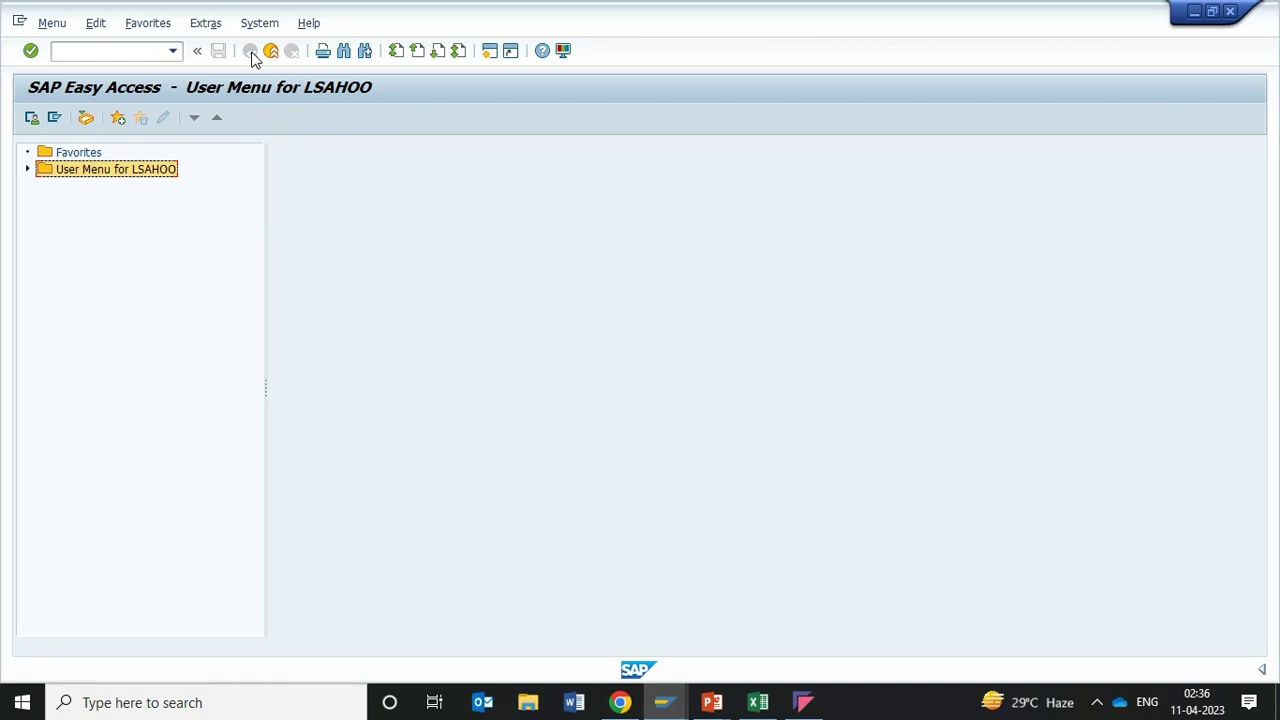
left_click(147, 52)
type("SCC1N")
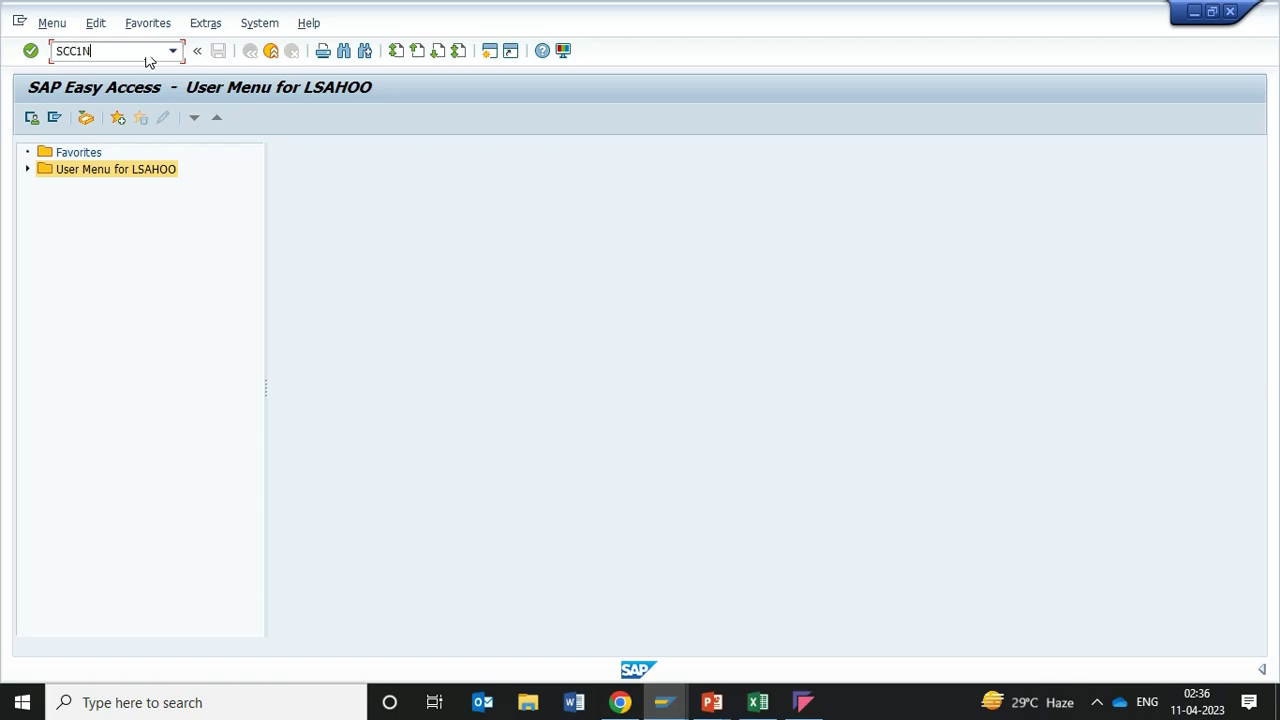
key("Return")
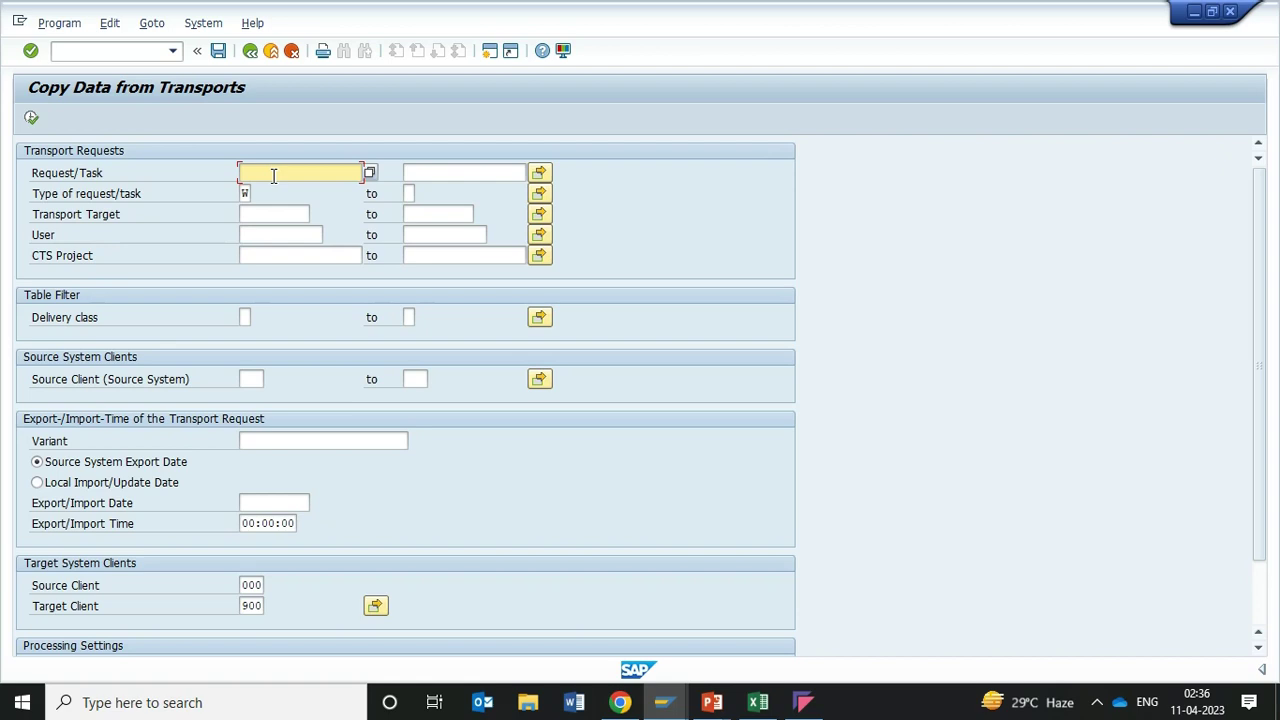
Copy request number D13K900188 from the Transport Request workbook in Excel into the Request/Task selection in SAP
left_click(245, 193)
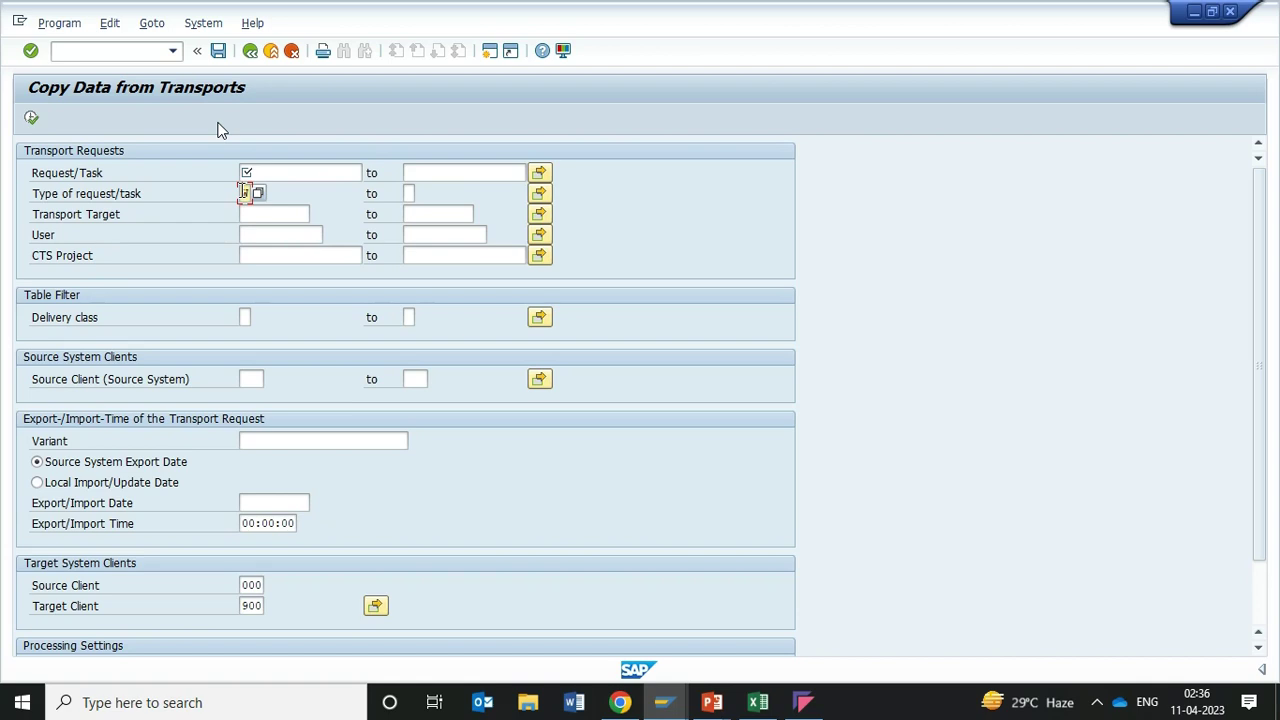
left_click(757, 708)
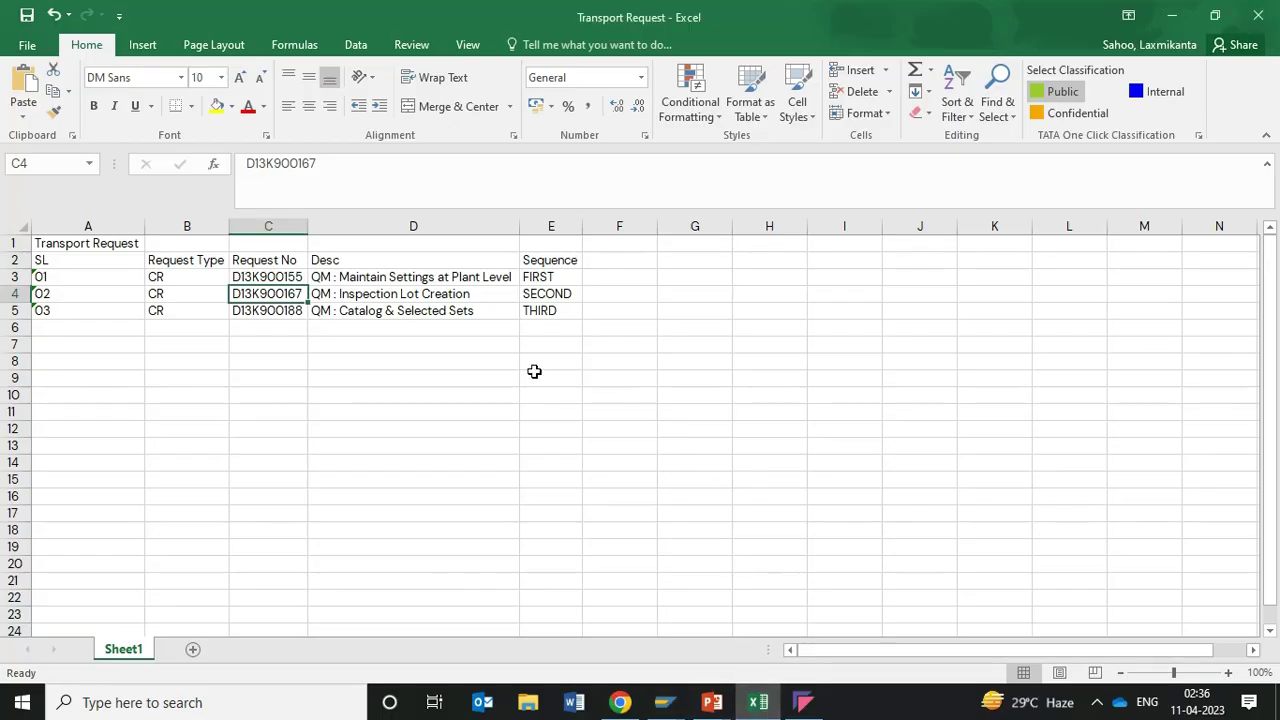
left_click(292, 312)
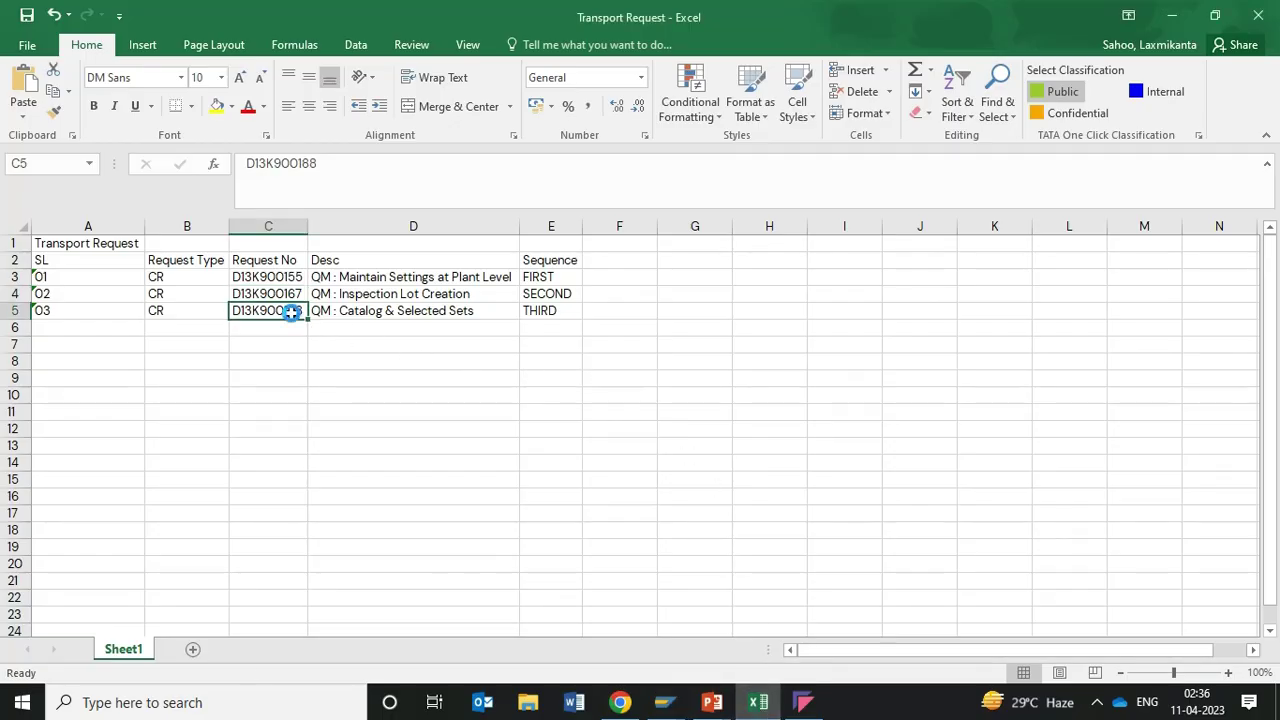
key("ctrl+c")
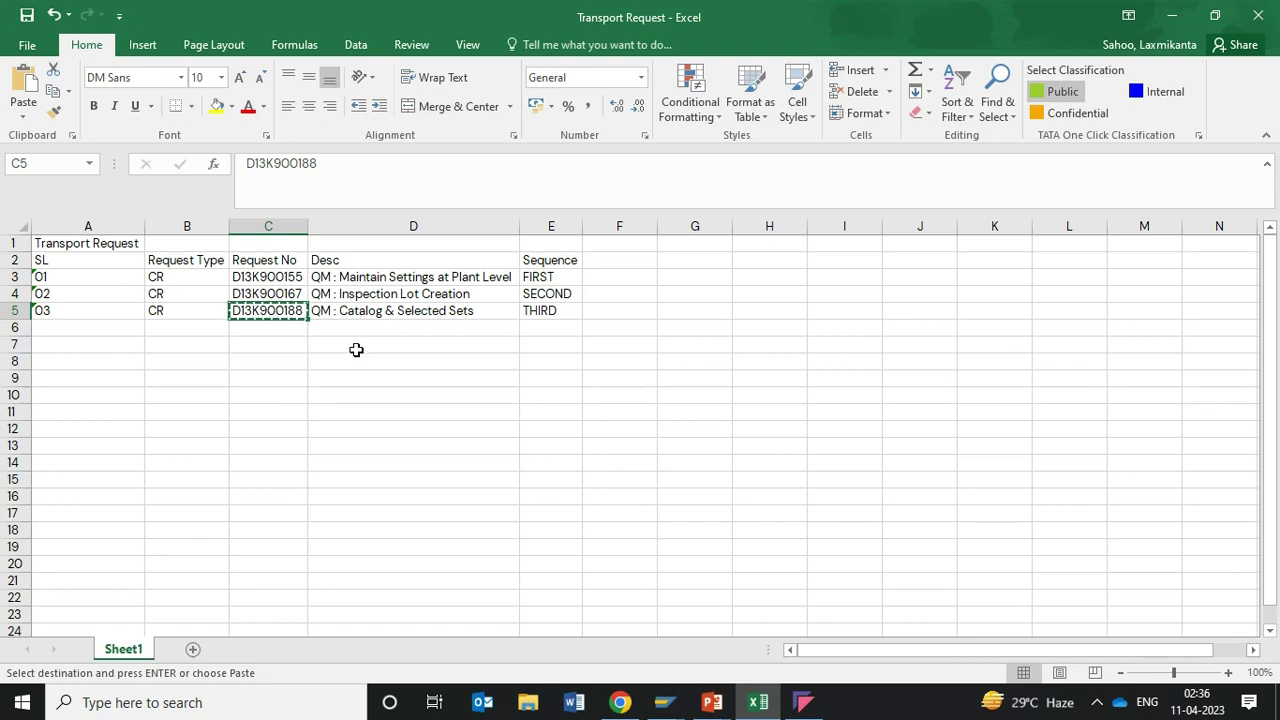
key("alt+Tab")
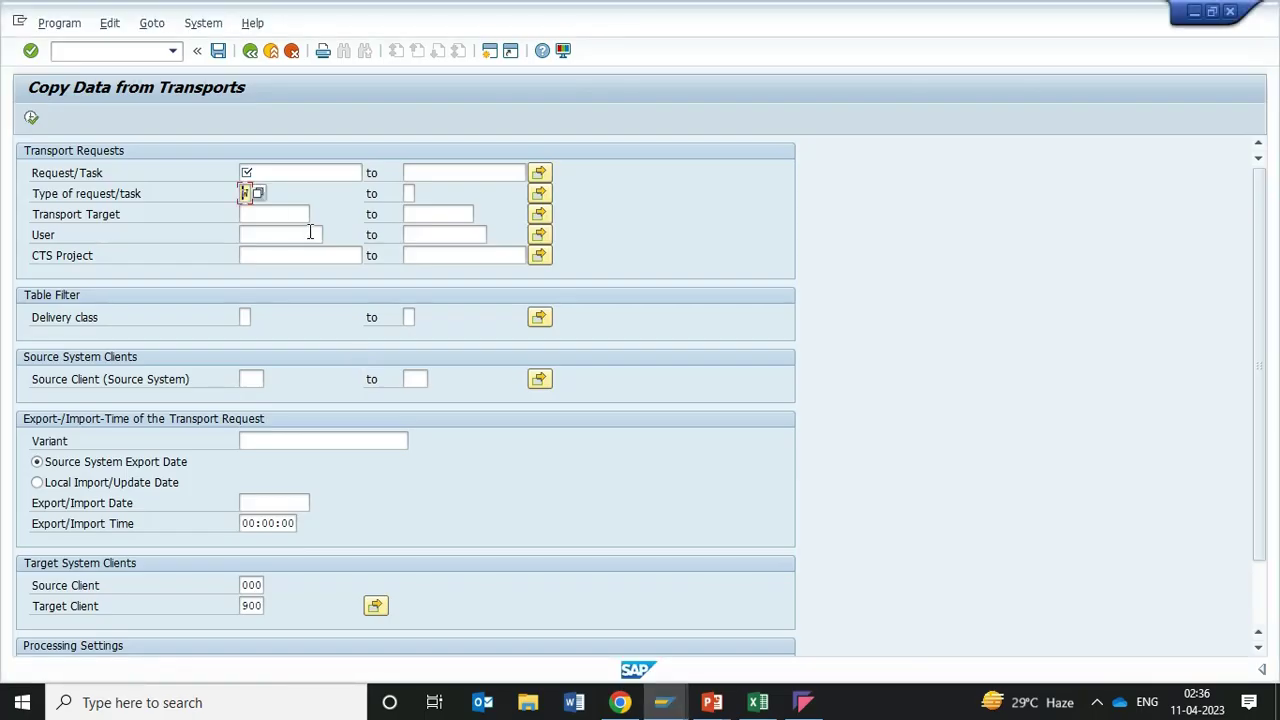
left_click(279, 174)
key("ctrl+v")
Choose W (Customizing Request) as the type of request/task from its list of possible values
left_click(248, 194)
left_click(259, 195)
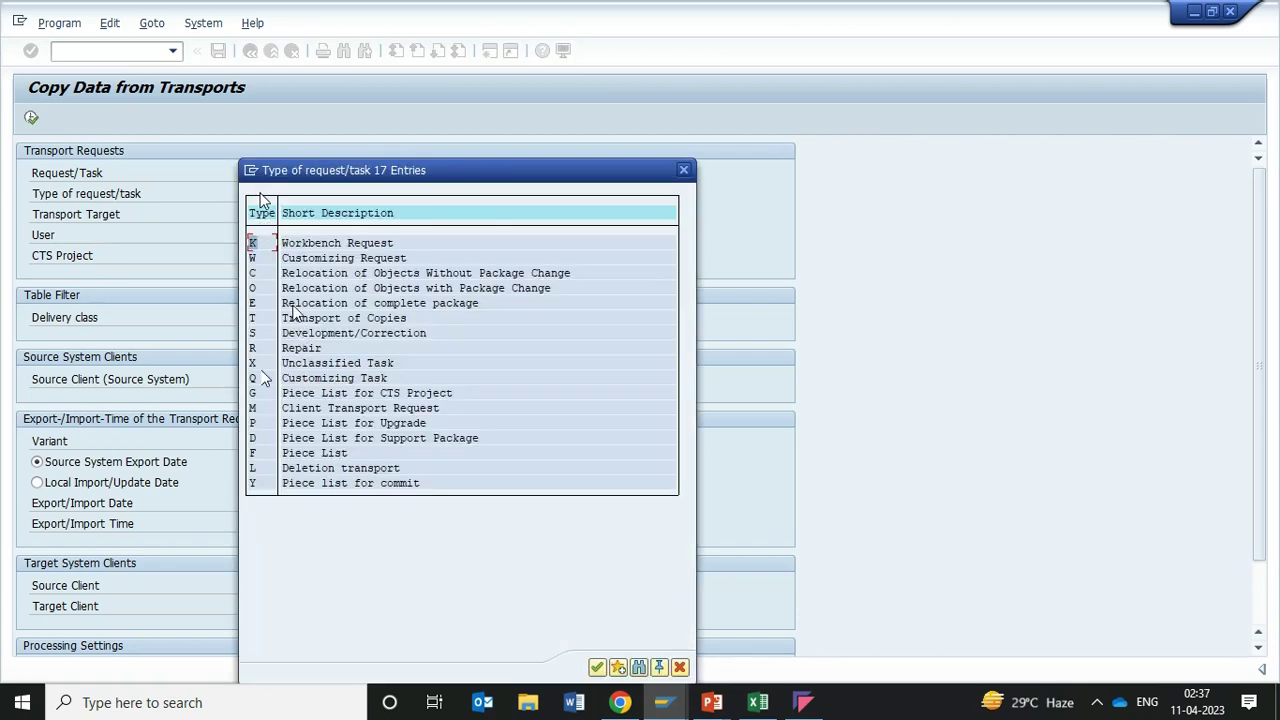
left_click(261, 259)
double_click(261, 259)
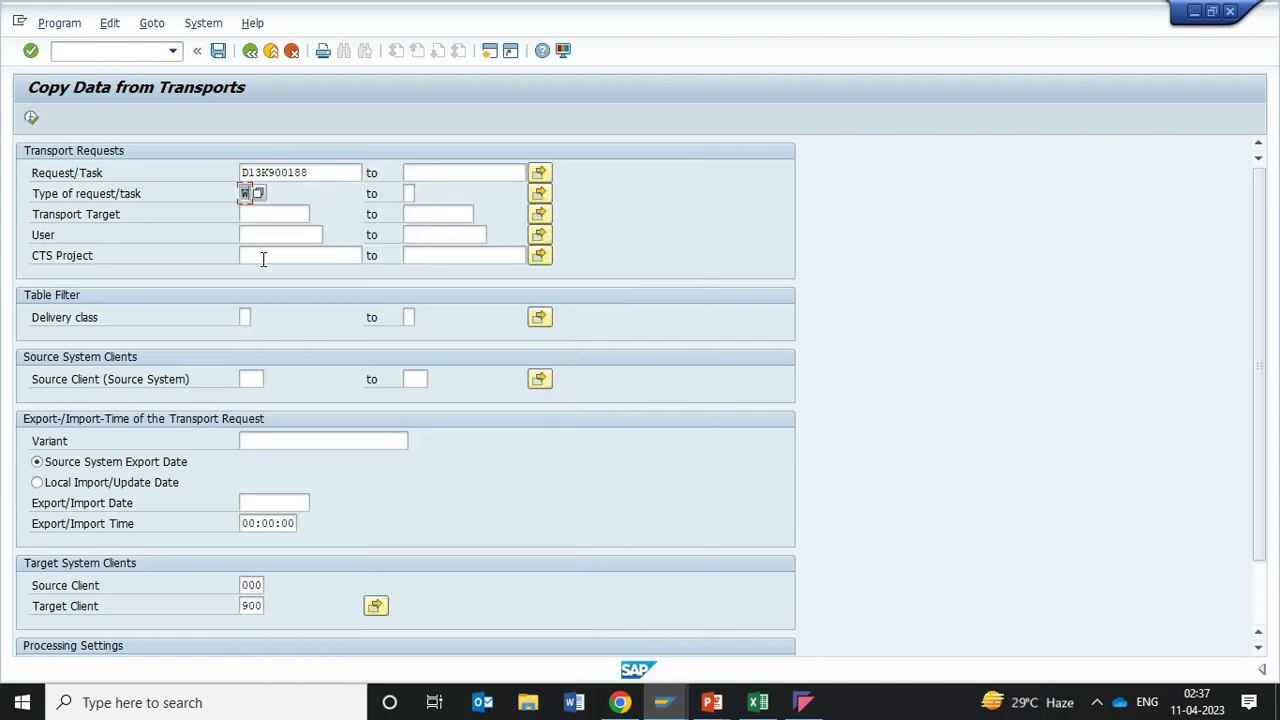
Set the source client for the target system clients to 800
left_click(251, 585)
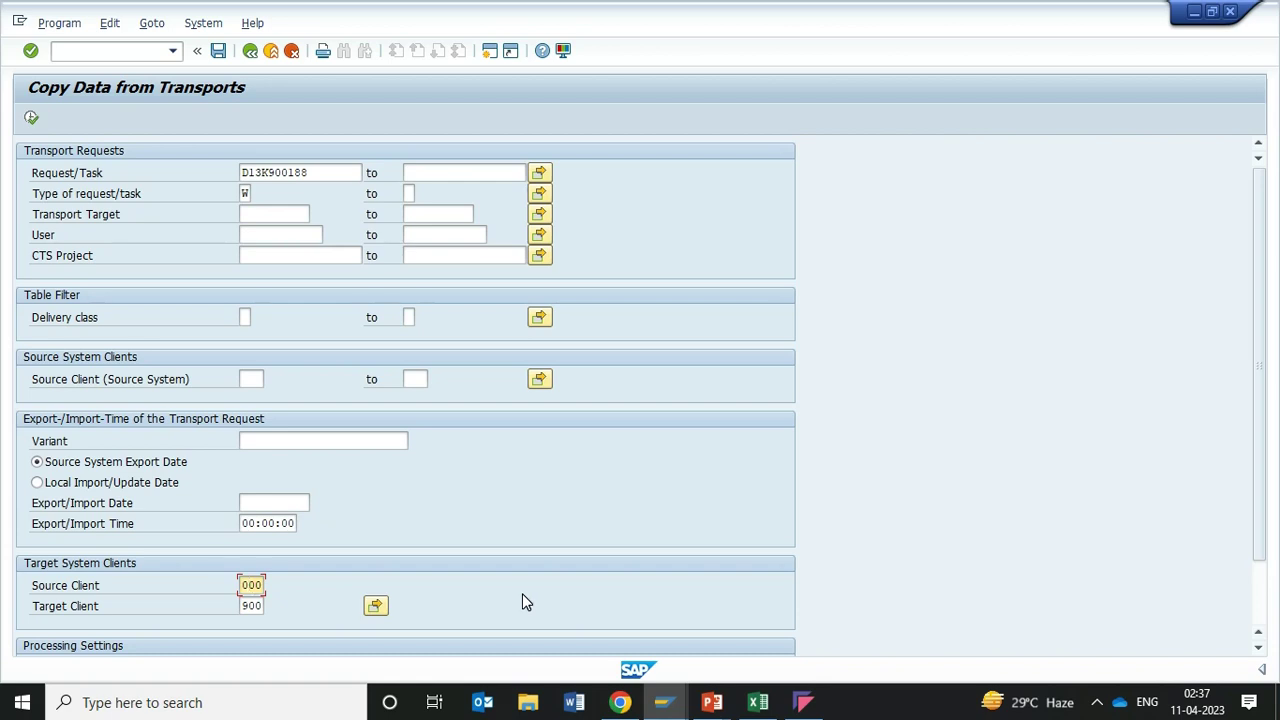
key("Delete")
type("8")
Enable Test Mode in the processing settings and execute the transport copy as a test run
left_click_drag(1257, 310, 1262, 422)
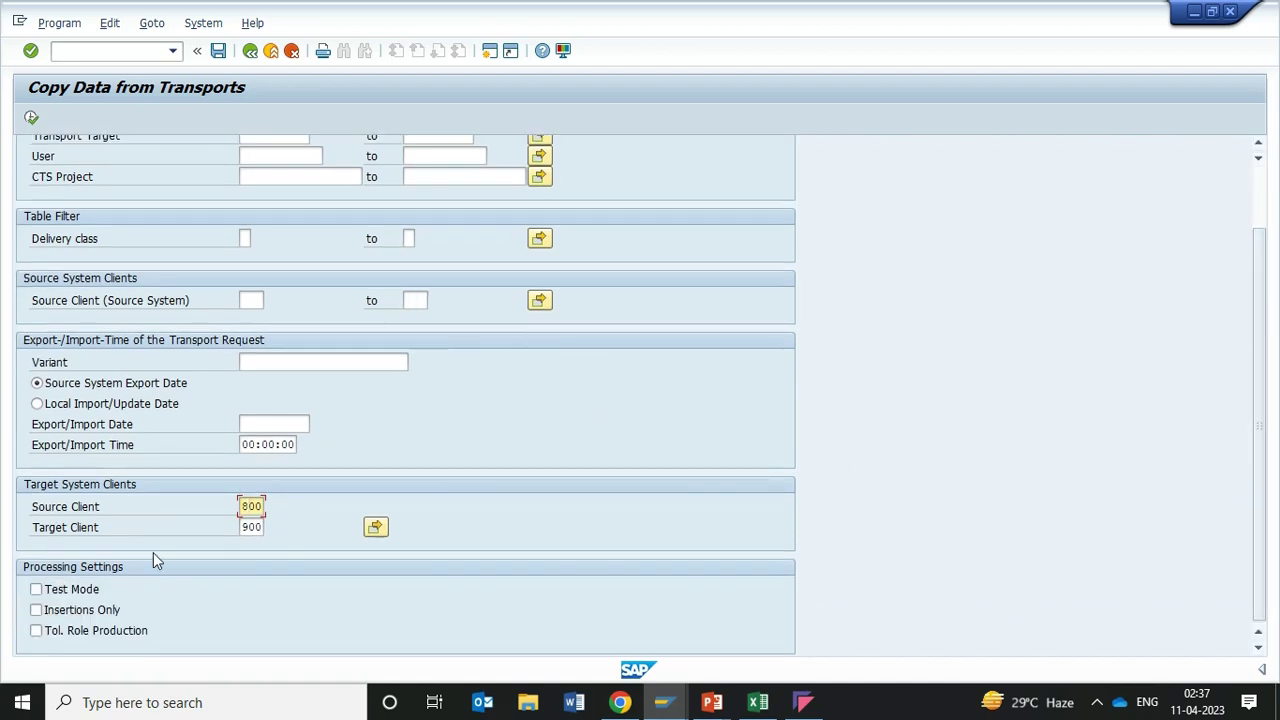
left_click(38, 590)
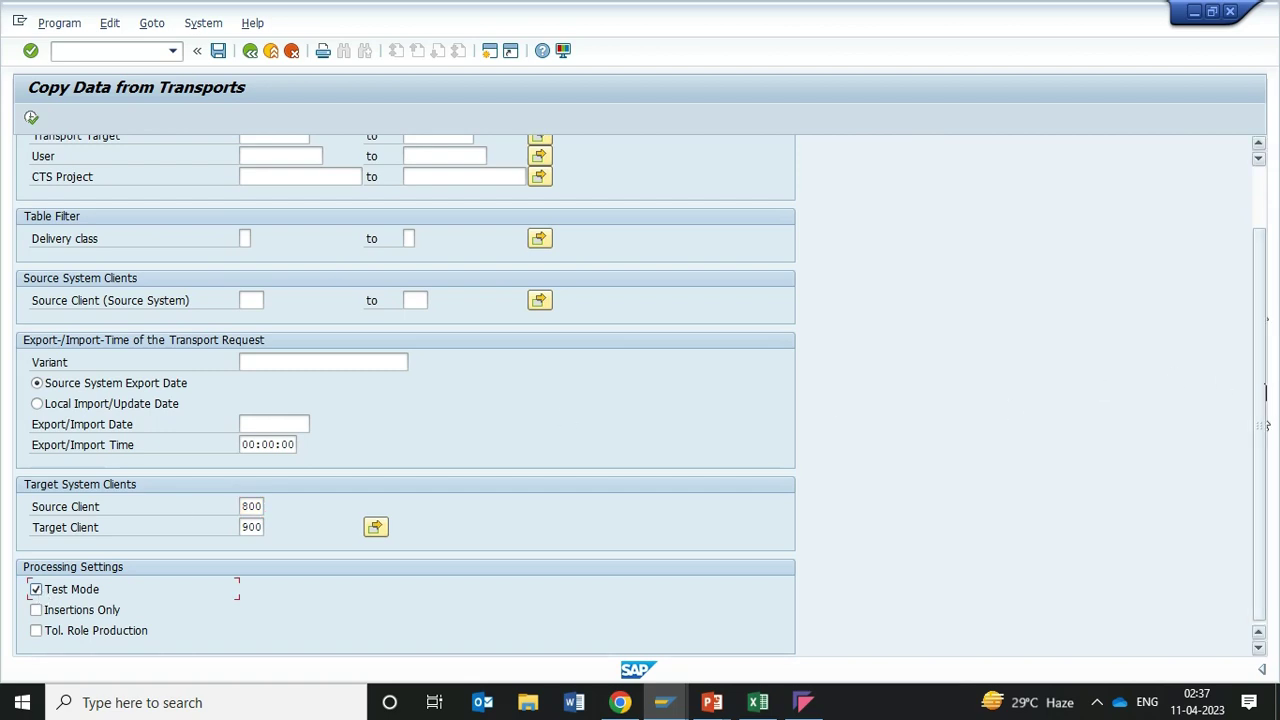
left_click_drag(1265, 390, 1268, 292)
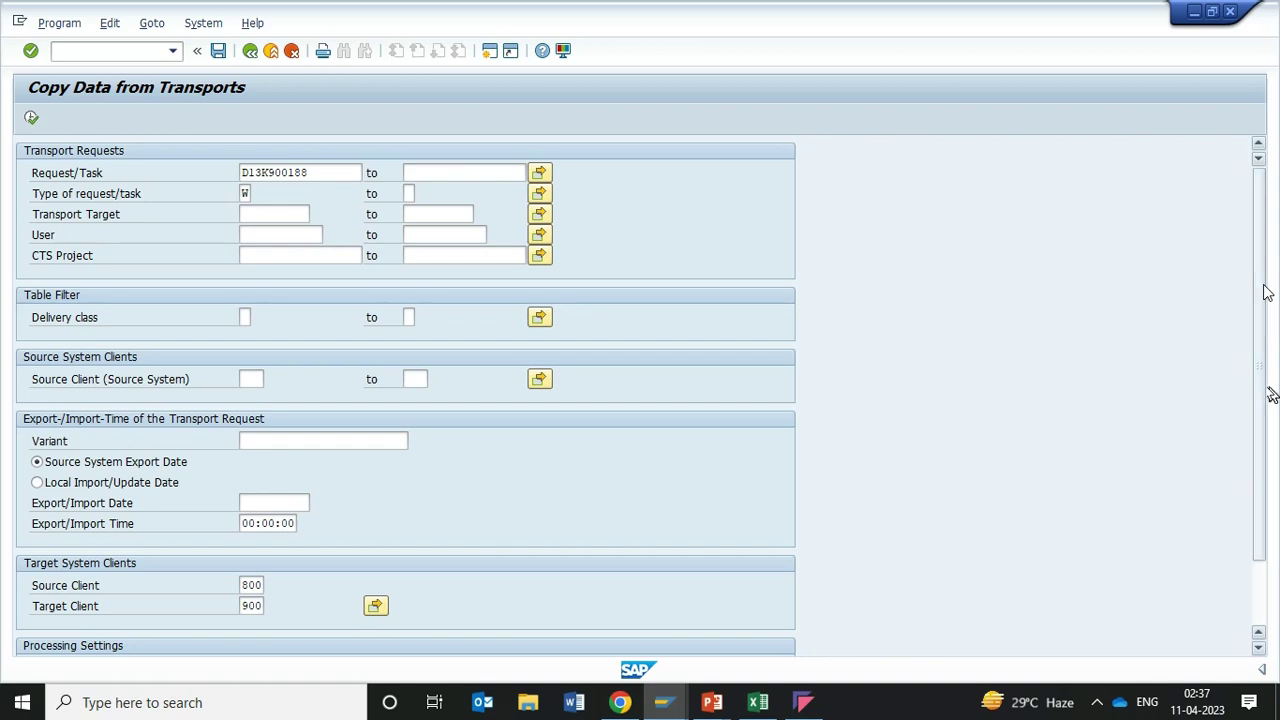
left_click(32, 120)
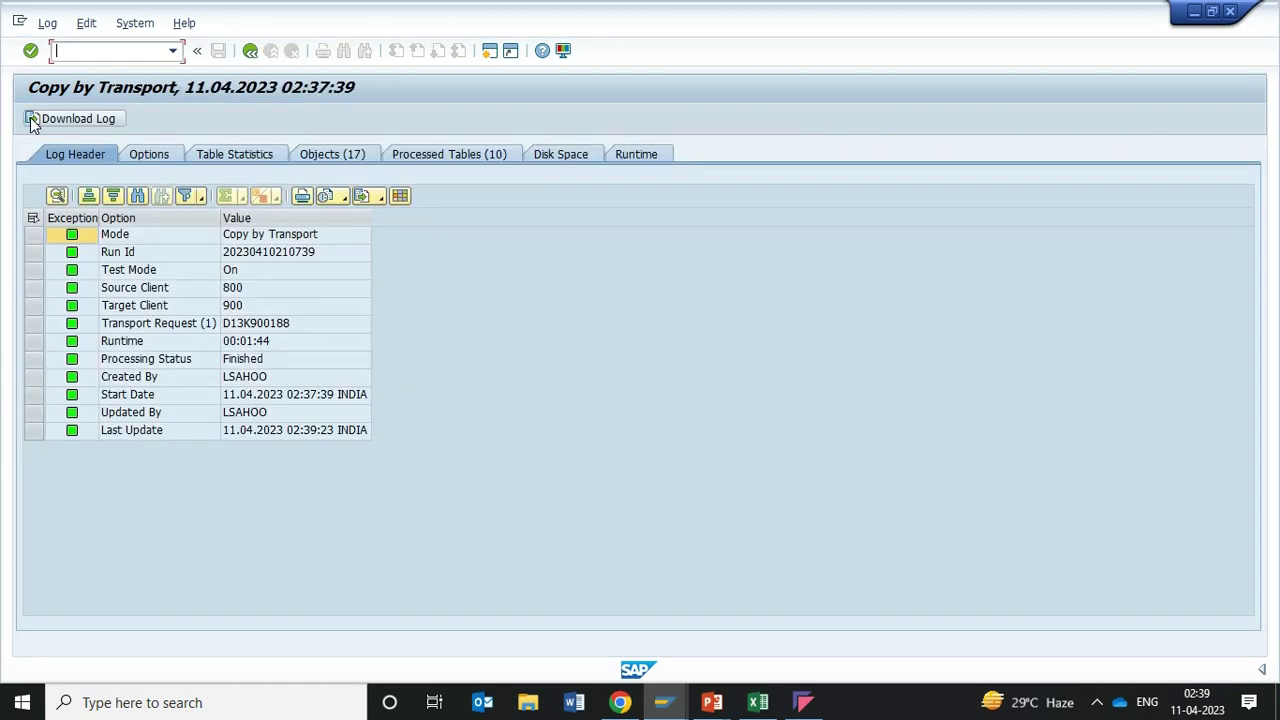
Review the test run log's source and target clients, transport request and processing status, as well as its table statistics
left_click(233, 289)
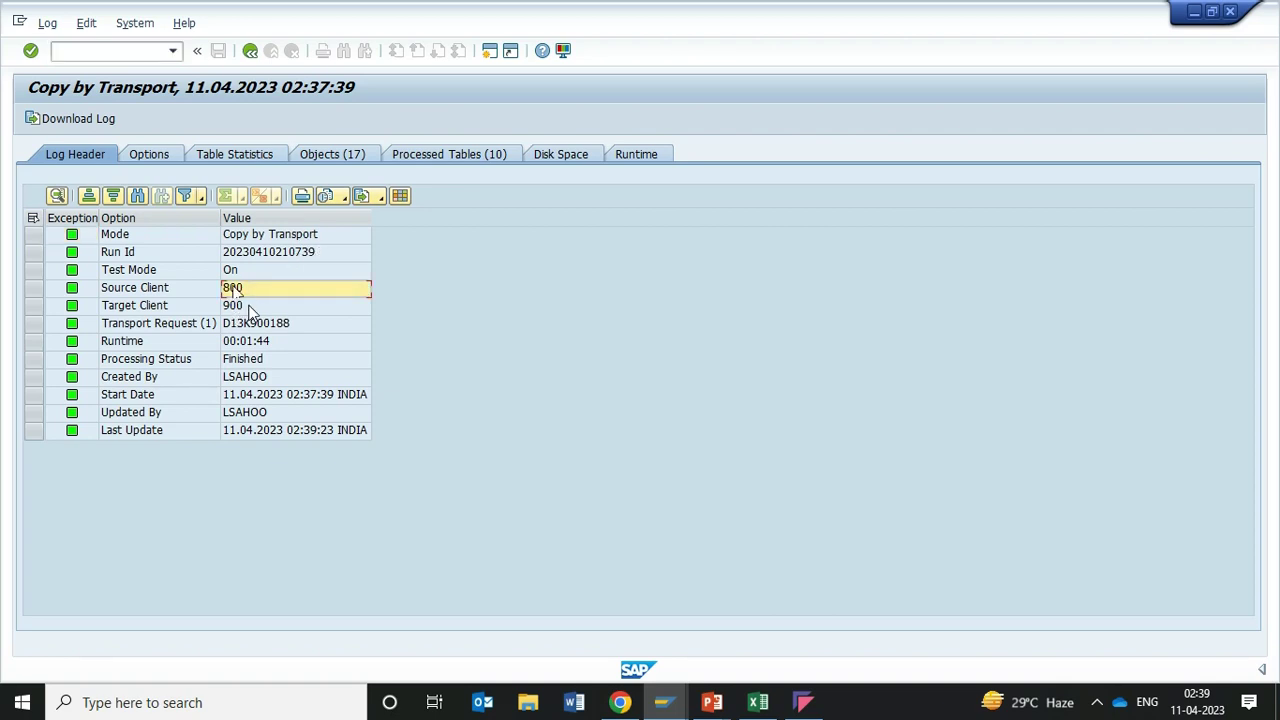
left_click(248, 307)
left_click(266, 326)
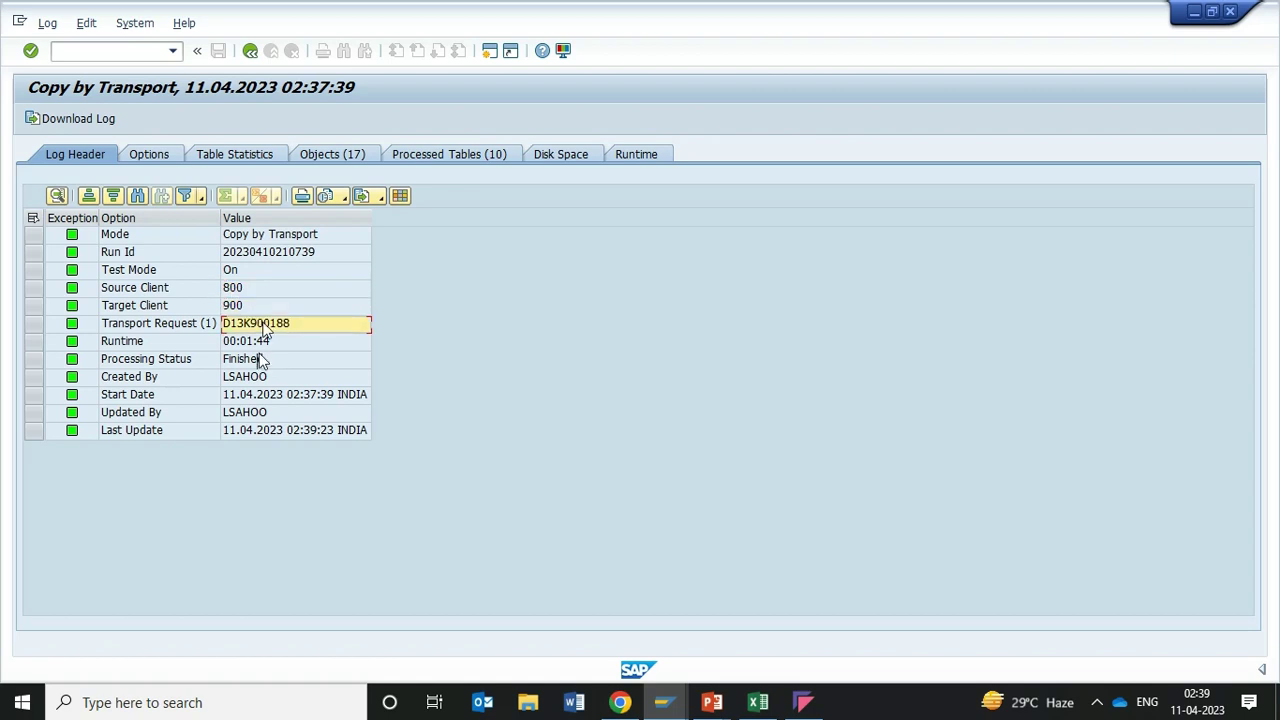
left_click(262, 360)
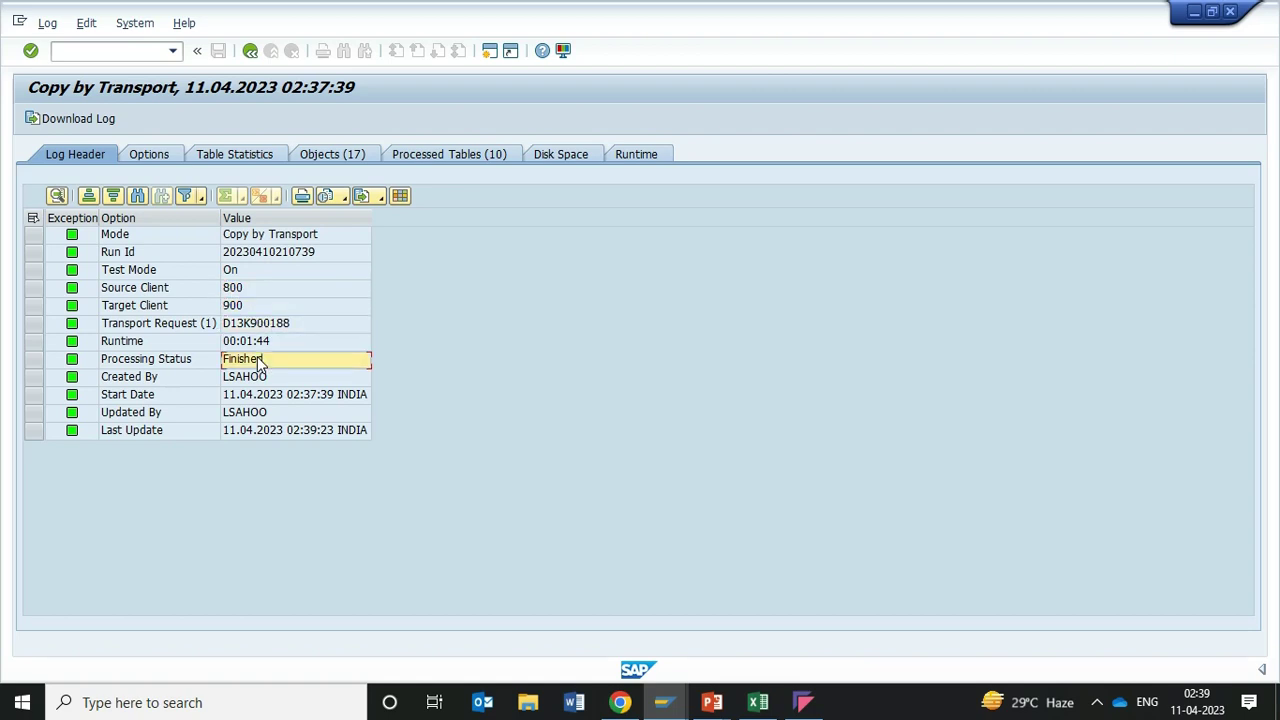
left_click(236, 163)
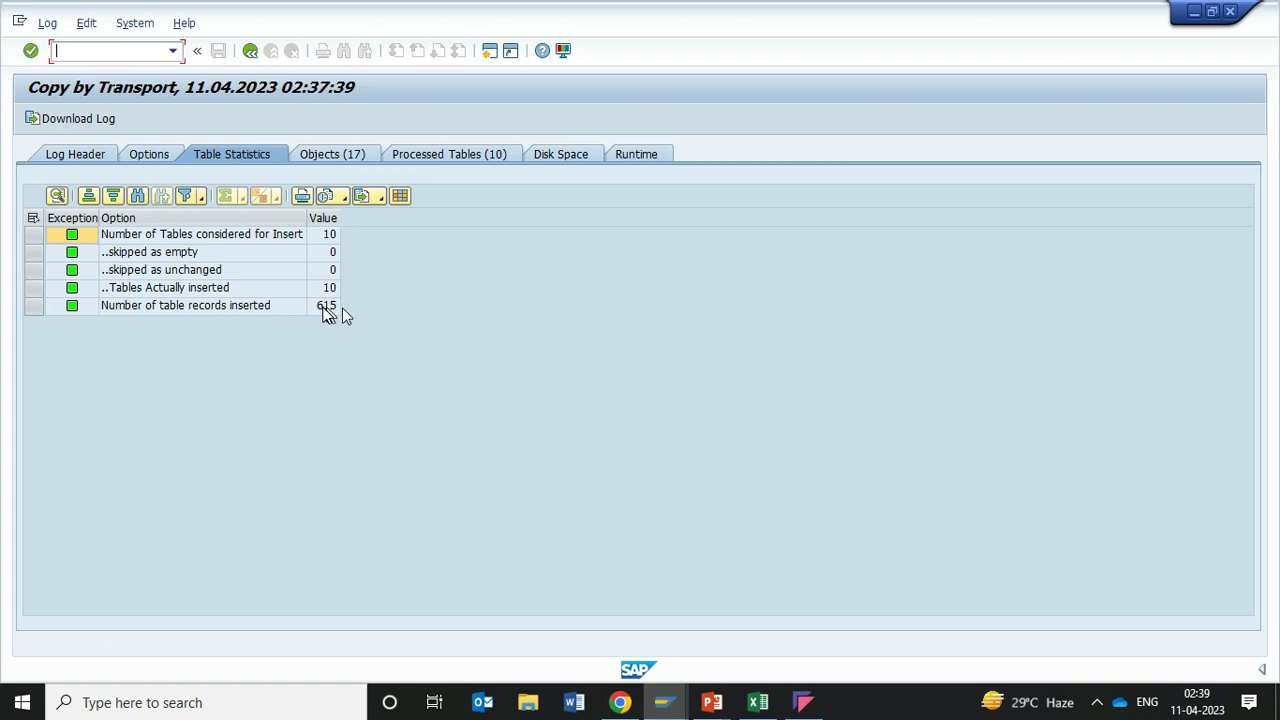
Return to the selection screen, disable Test Mode and execute the actual transport copy
left_click(251, 51)
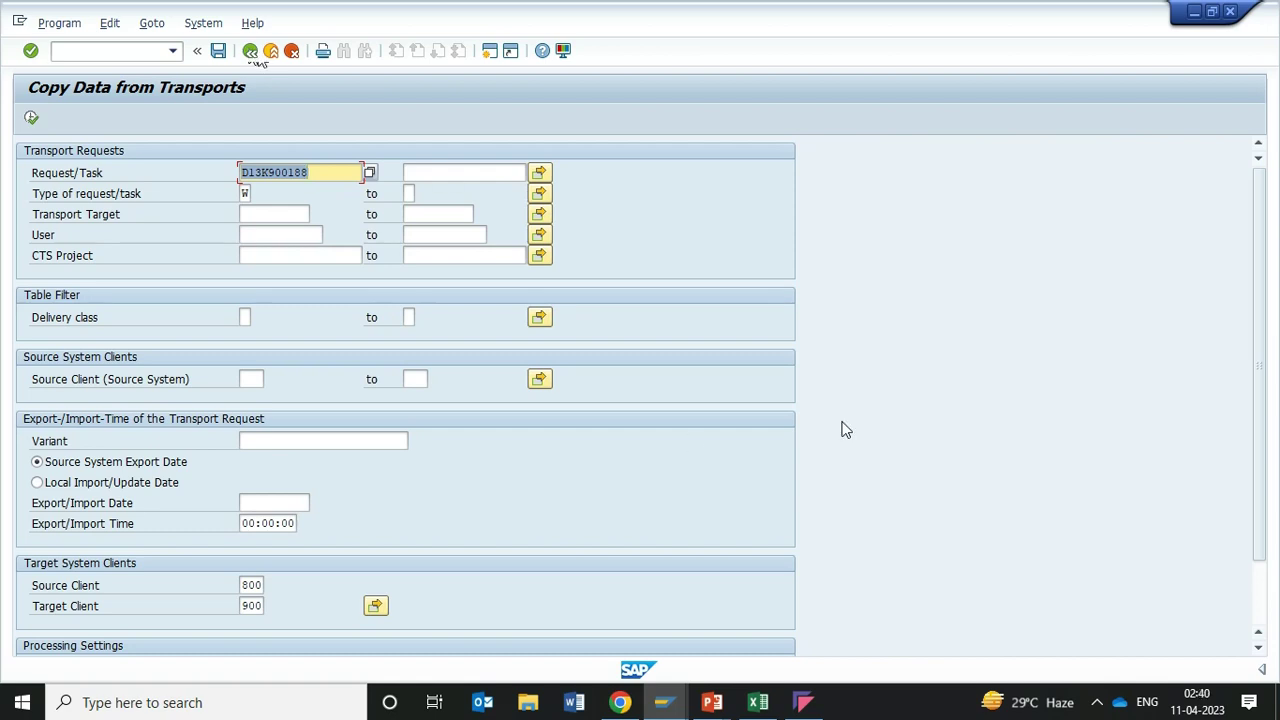
left_click_drag(1258, 373, 1260, 451)
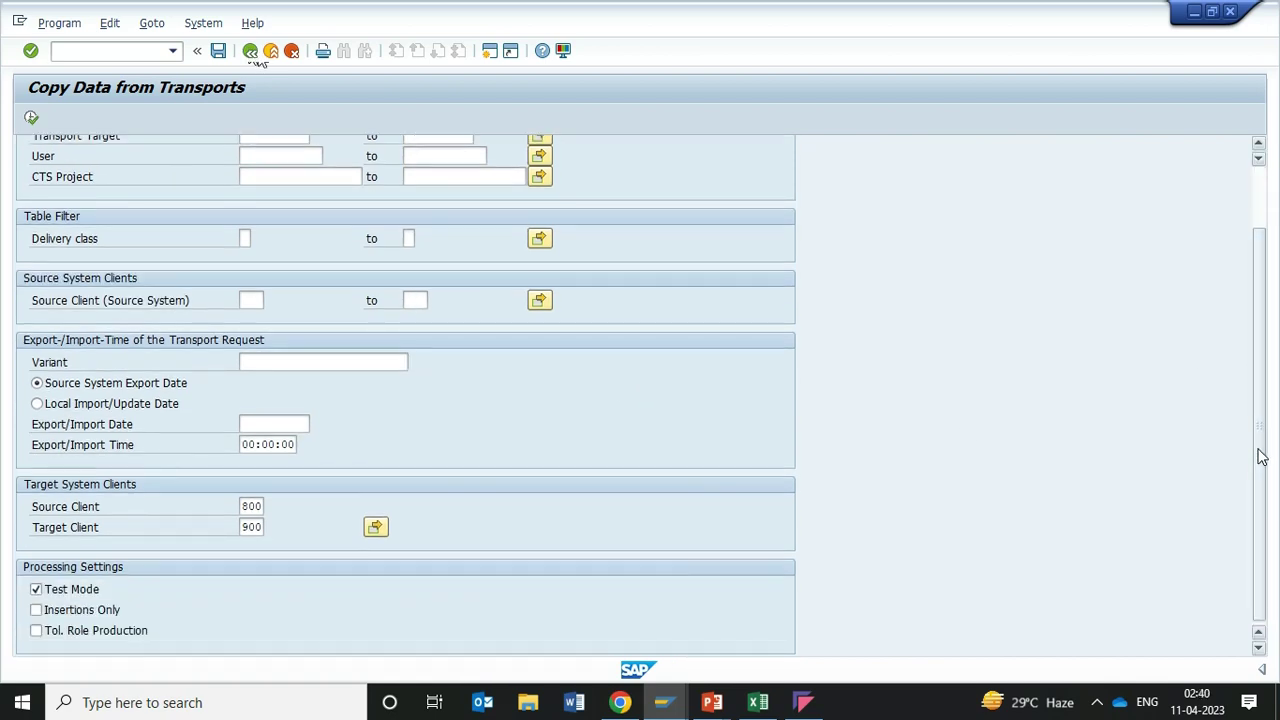
left_click(36, 589)
left_click(32, 119)
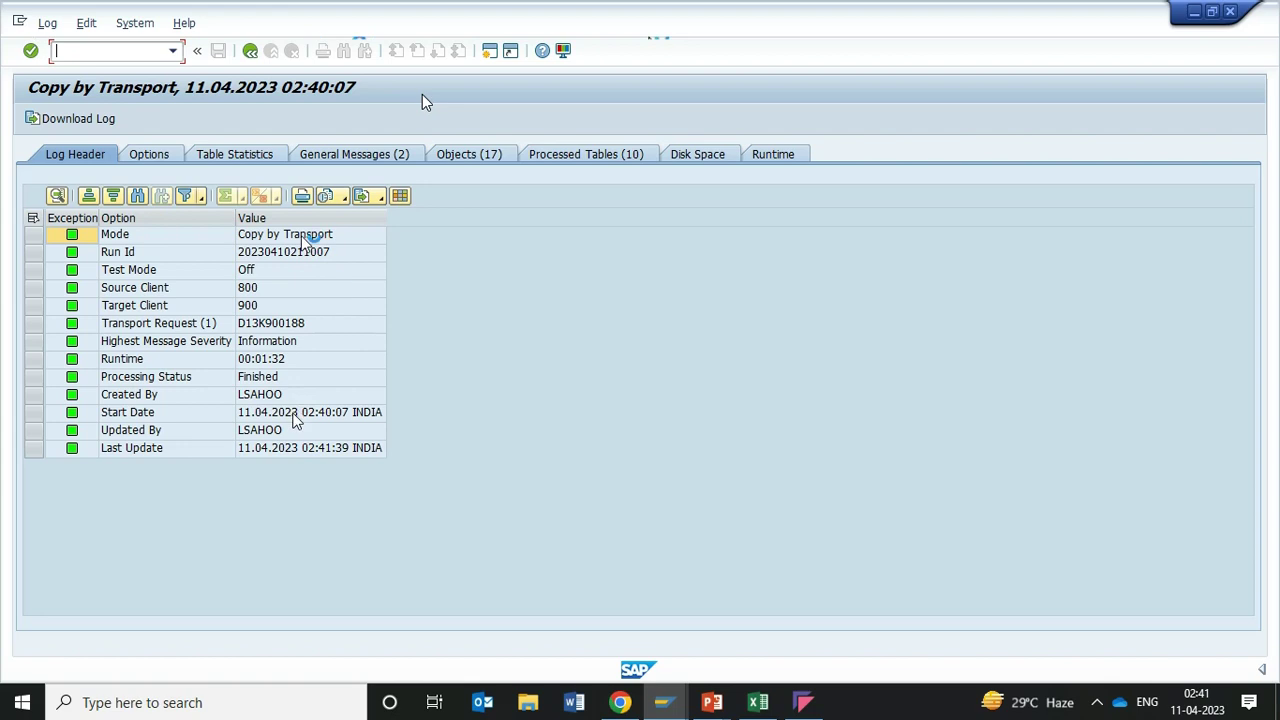
Examine the actual run's table statistics and the object names, tables and record numbers in its list of objects
left_click(257, 162)
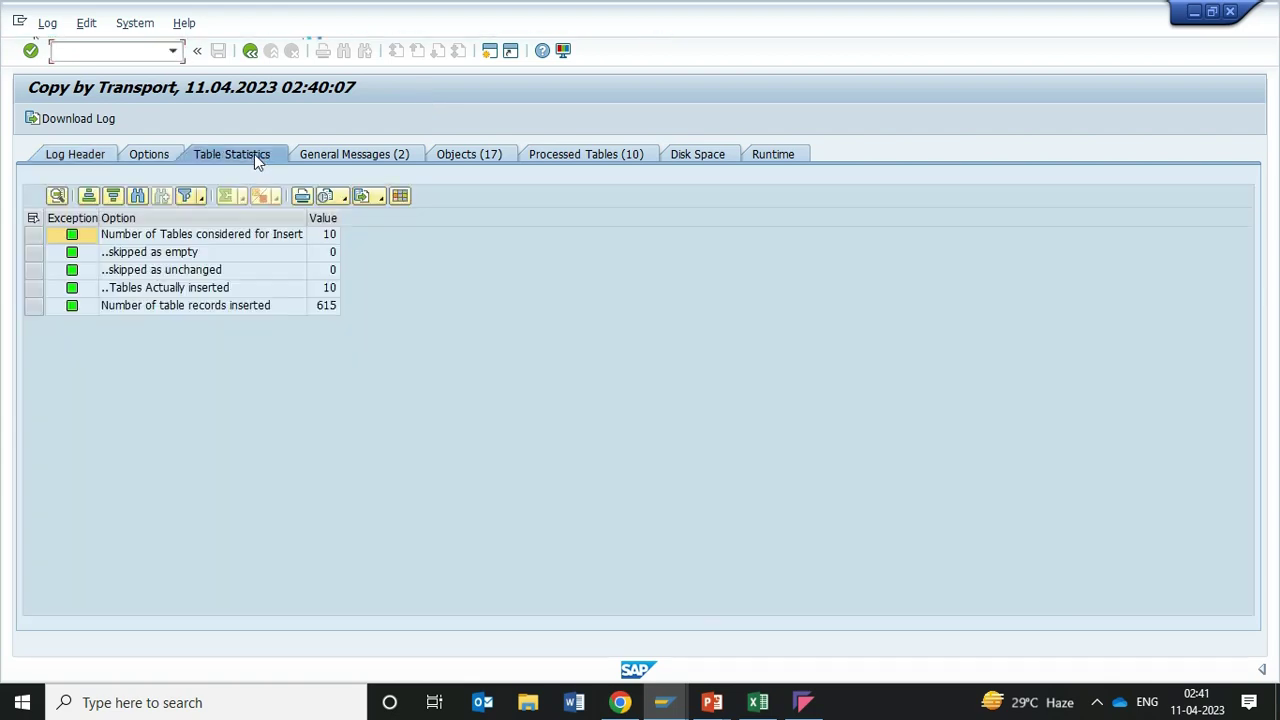
left_click(324, 308)
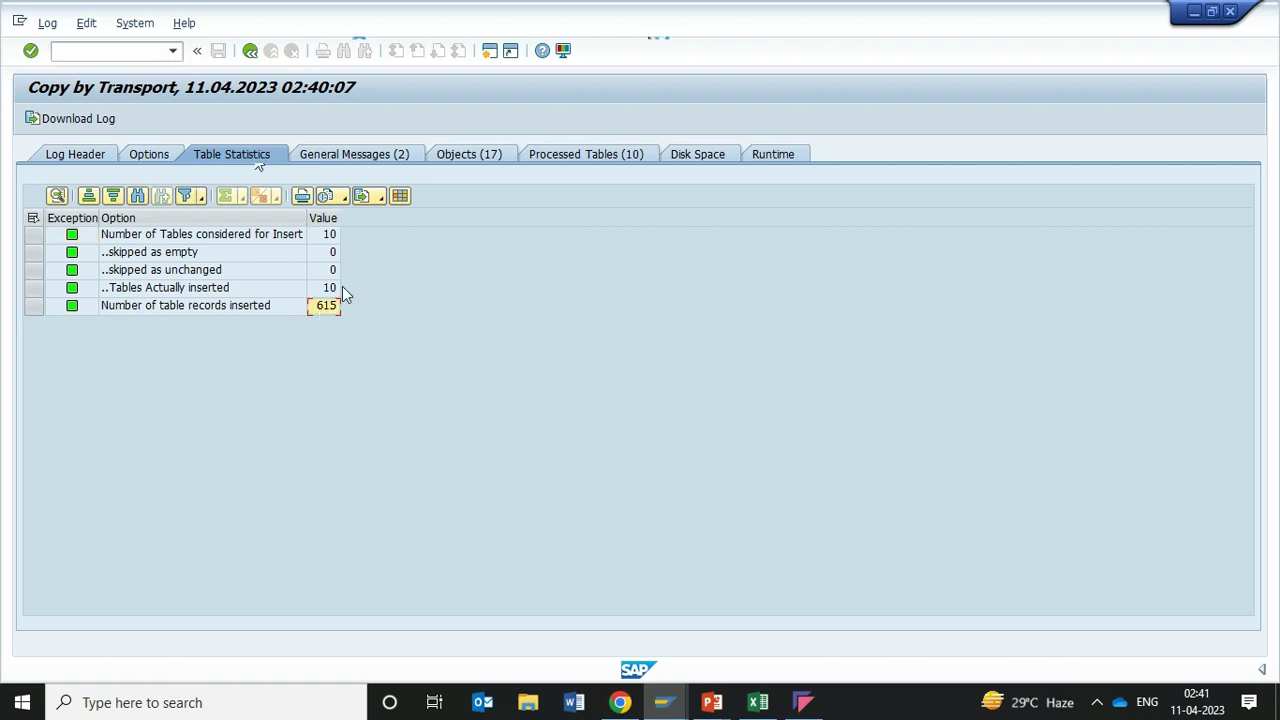
left_click(478, 156)
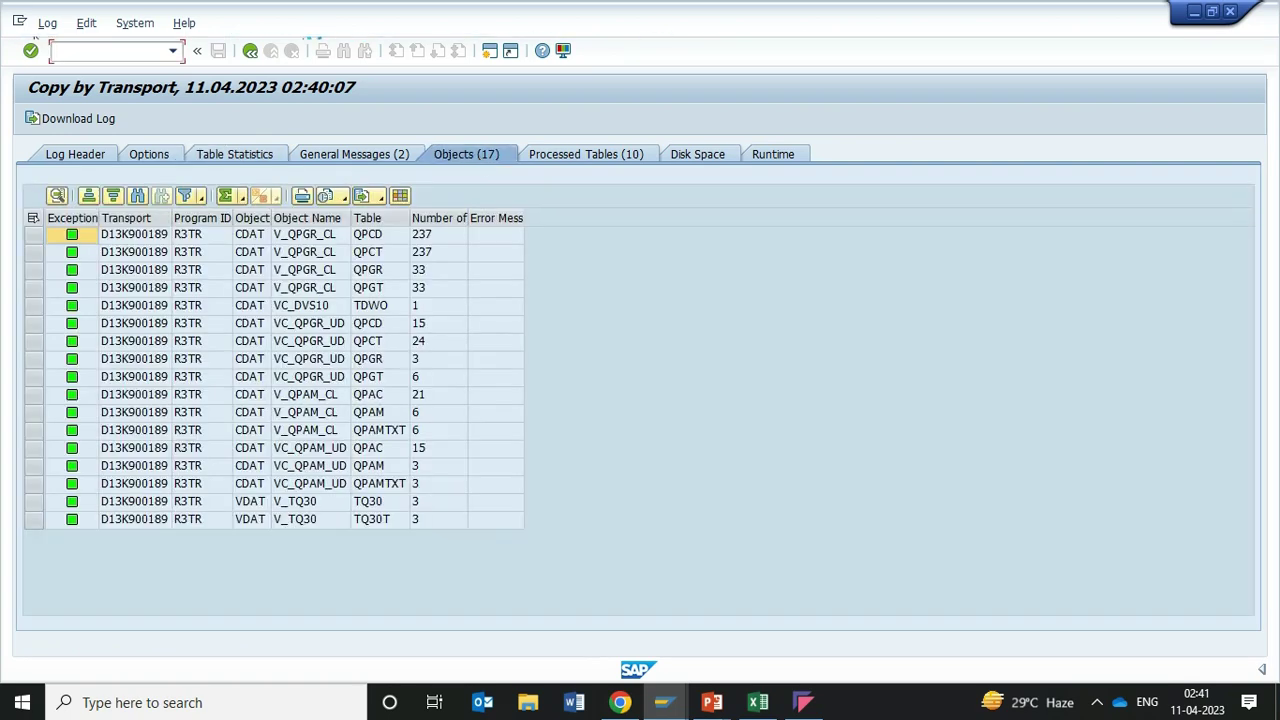
left_click(310, 239)
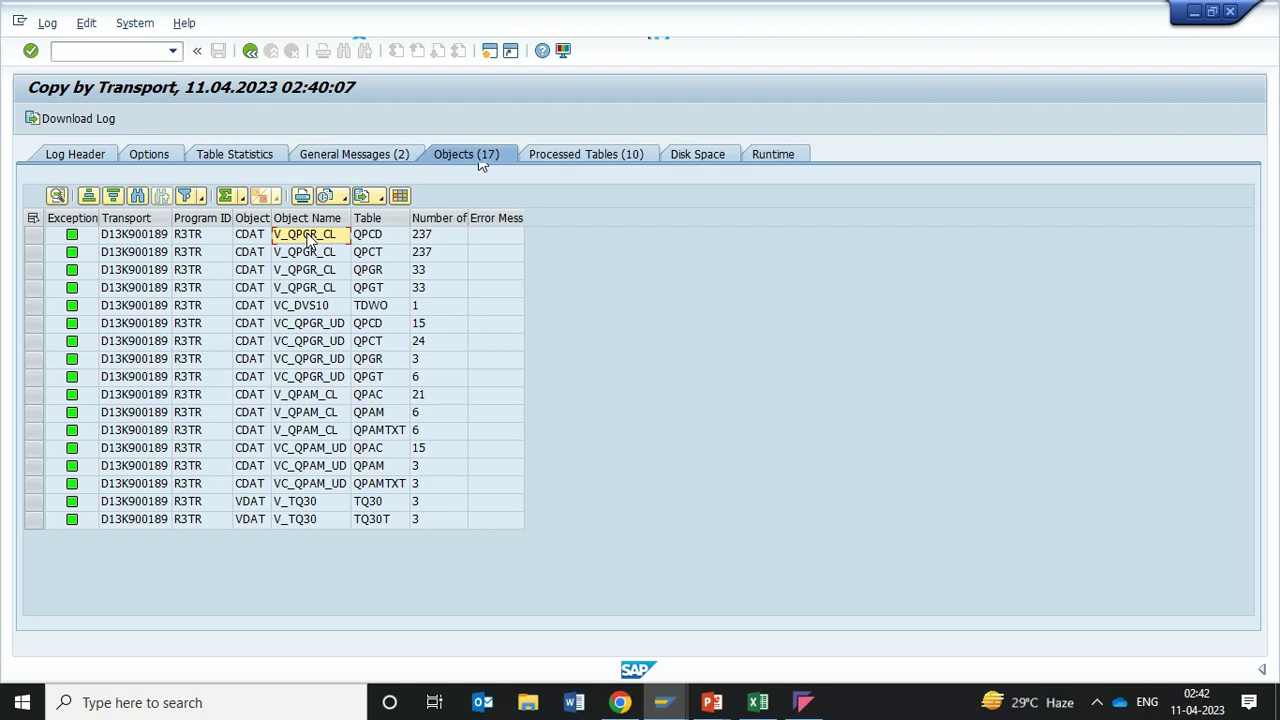
left_click_drag(310, 240, 313, 516)
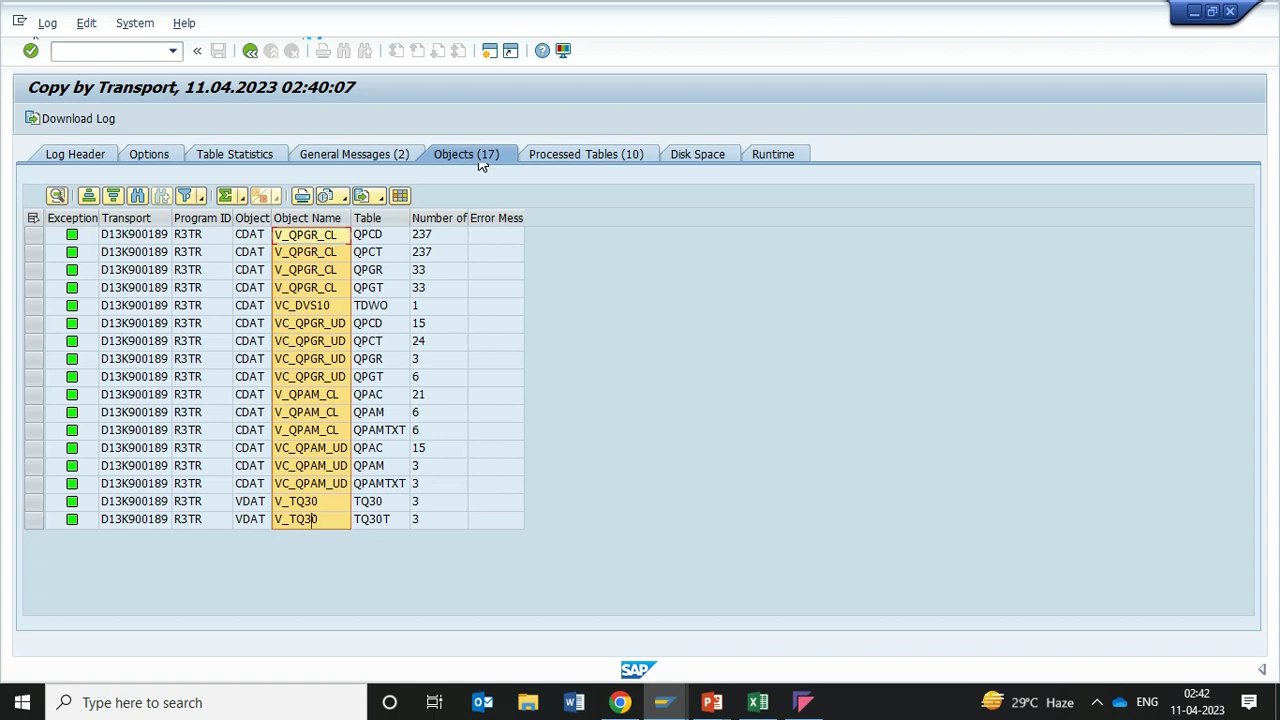
left_click(372, 237)
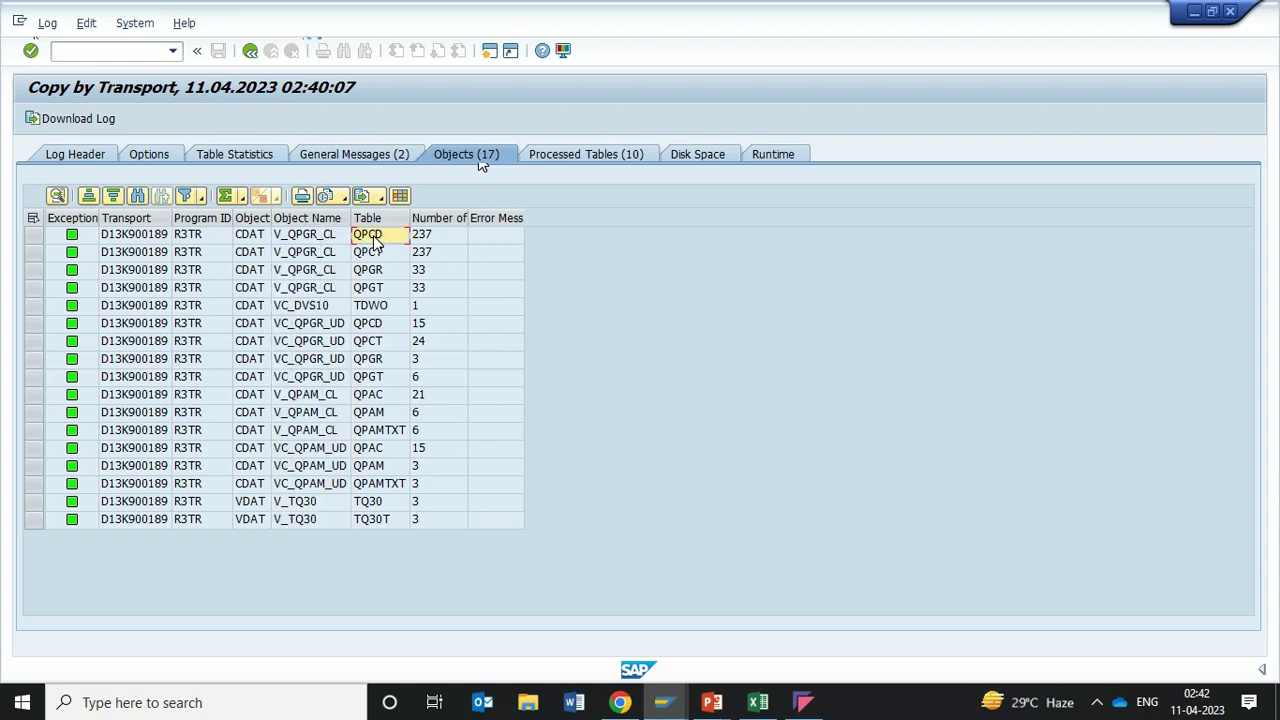
left_click_drag(375, 240, 380, 530)
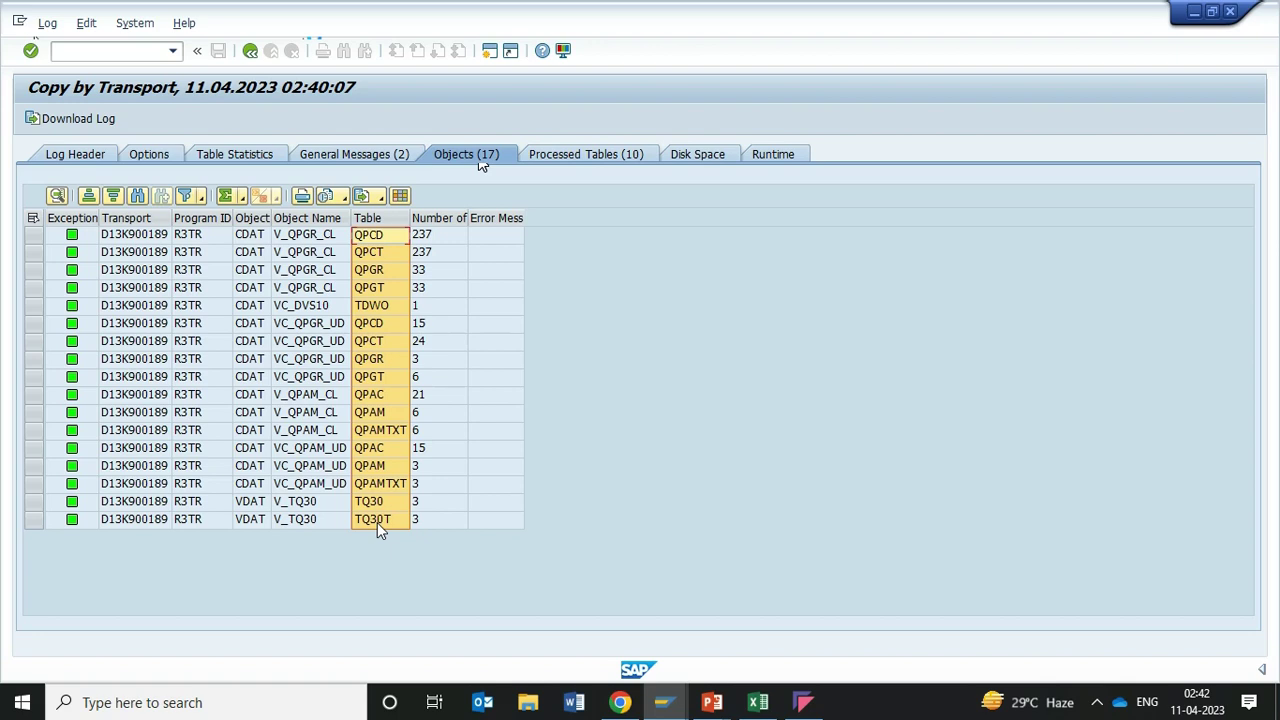
left_click(440, 240)
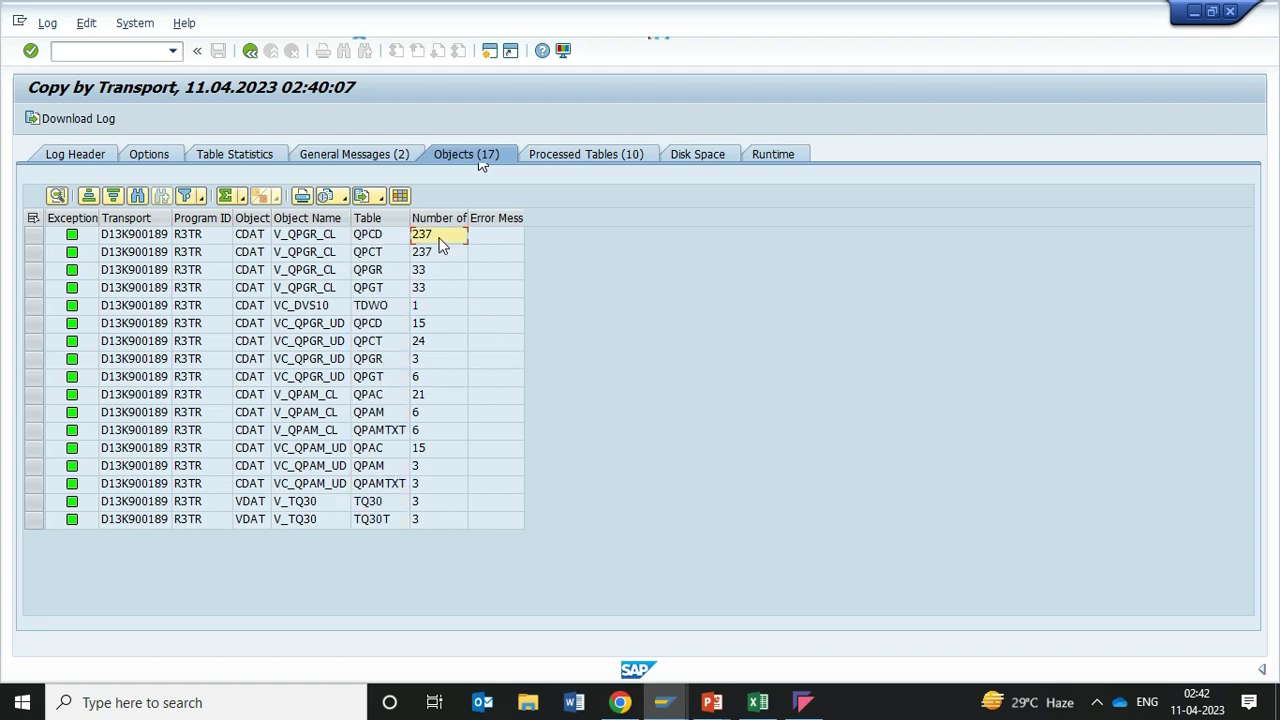
left_click_drag(441, 244, 444, 527)
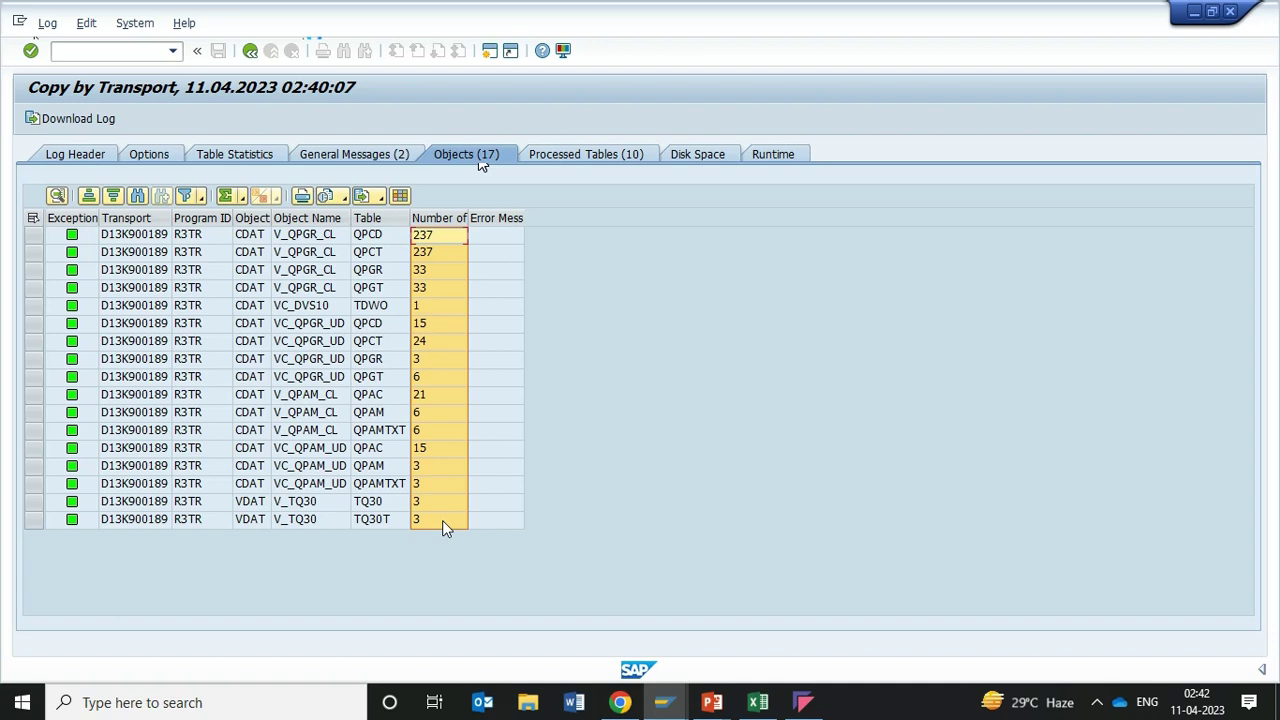
Check the processed tables in the copy log and switch to the PowerPoint slide show
left_click(601, 154)
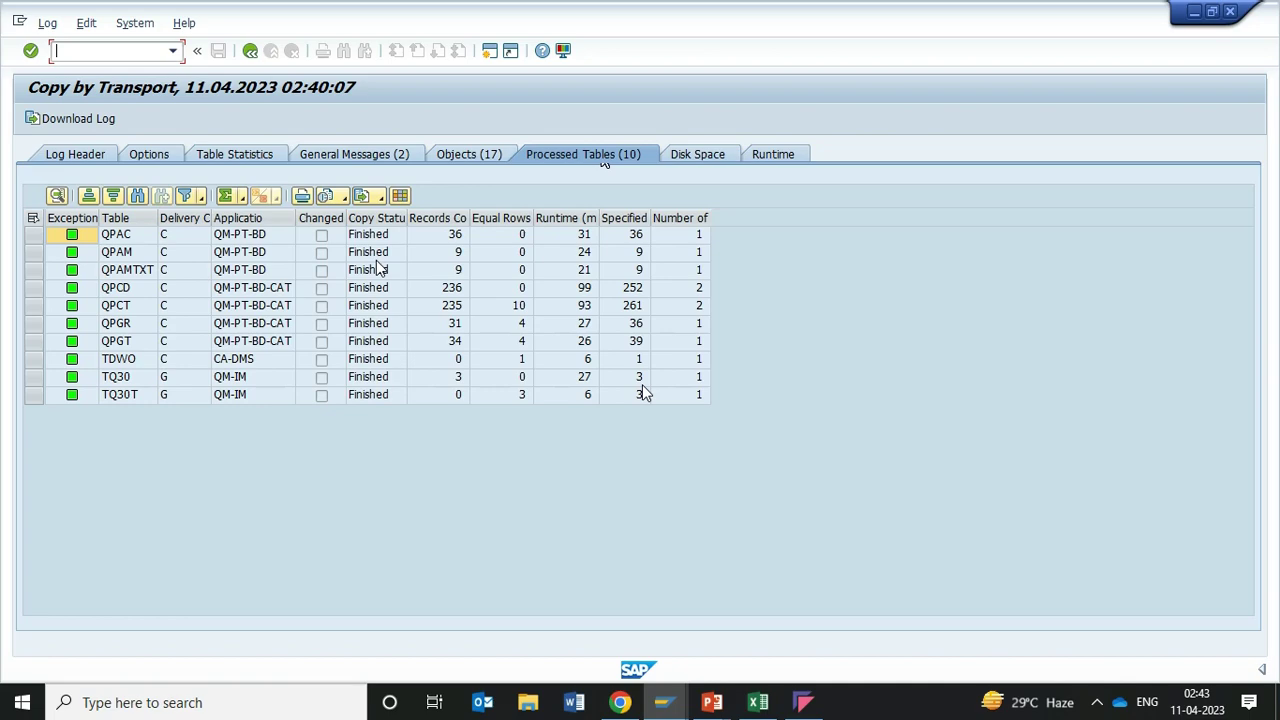
key("alt+Tab")
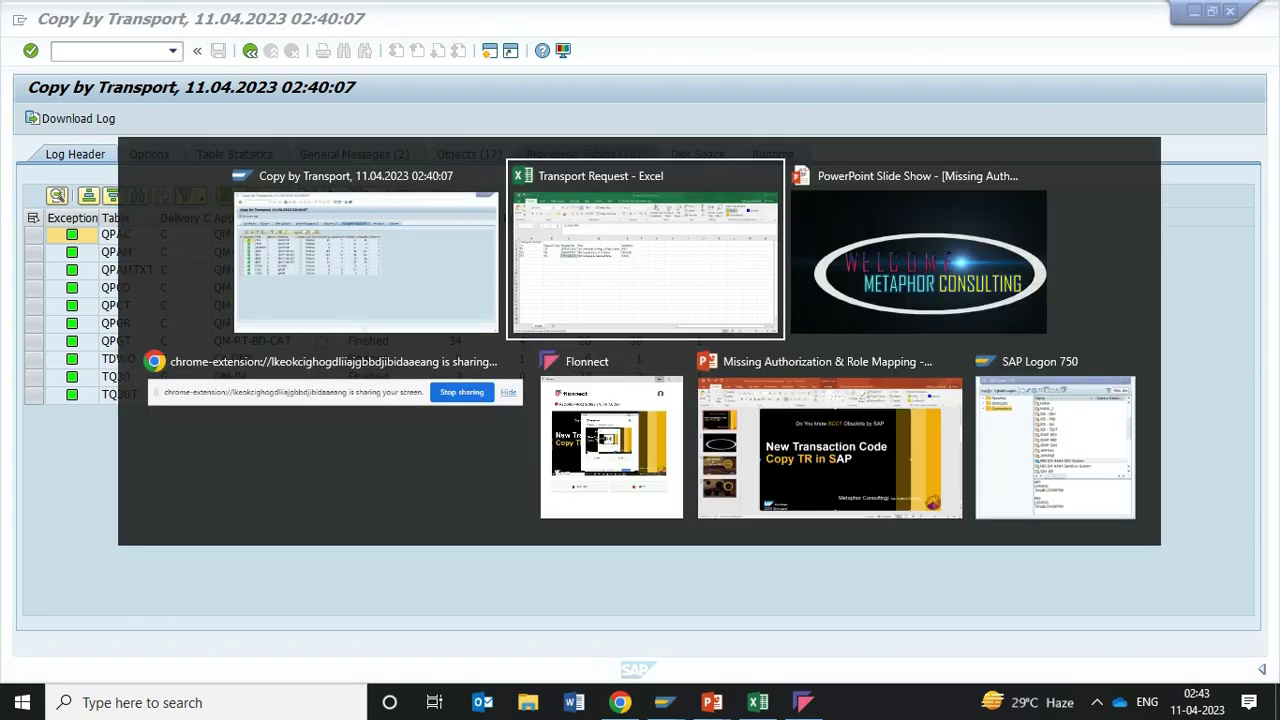
key("alt+Tab")
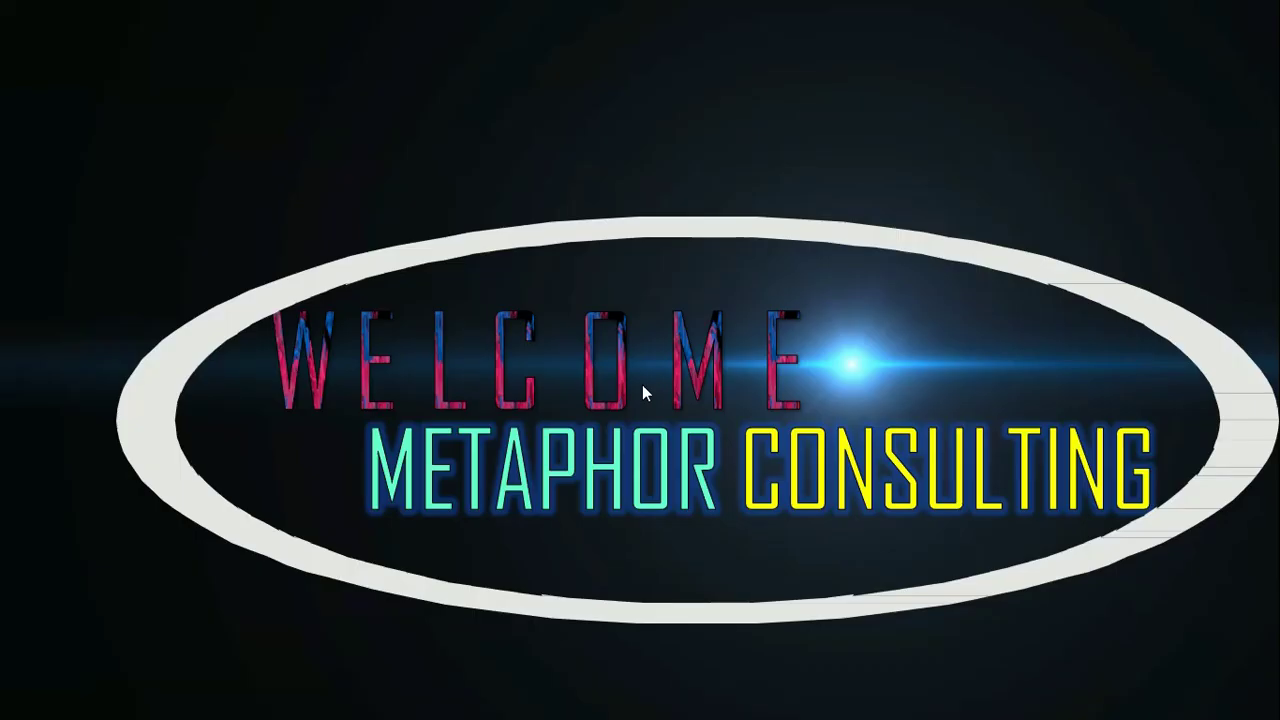